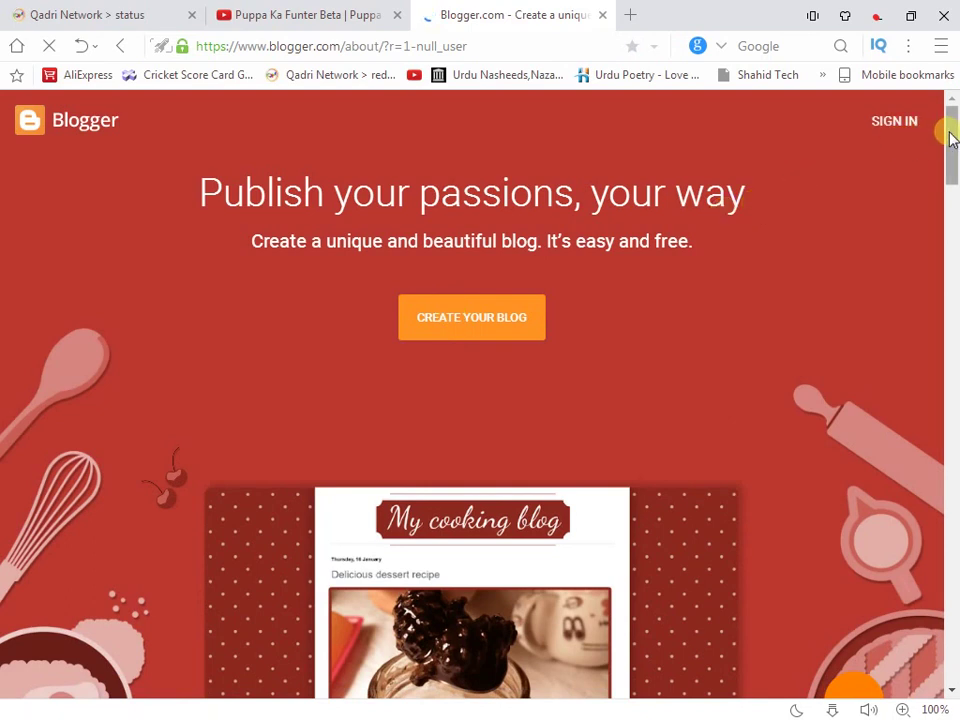
Start creating a blog and sign back into the Google account with its password
mouse_move(948, 138)
mouse_down()
mouse_move(950, 157)
mouse_move(953, 120)
mouse_up()
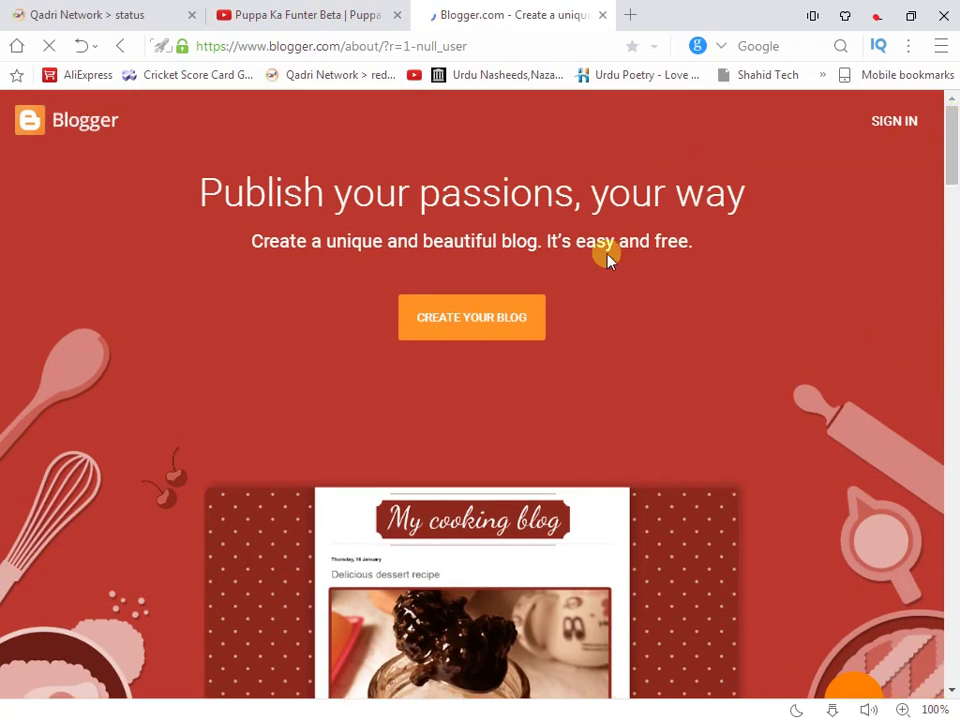
click(523, 312)
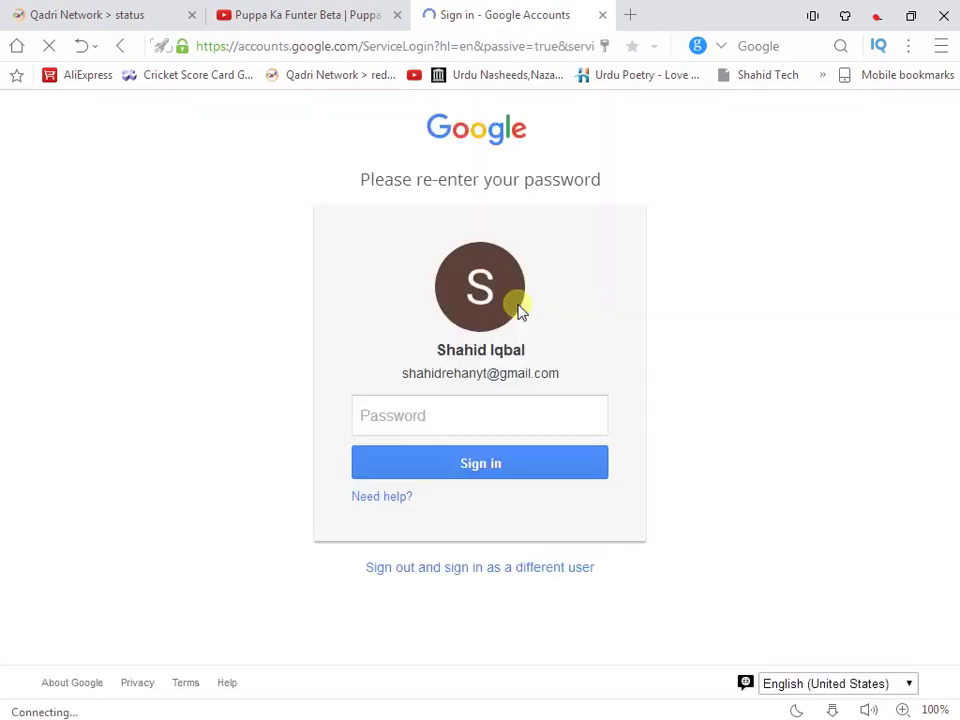
click(527, 428)
click(516, 467)
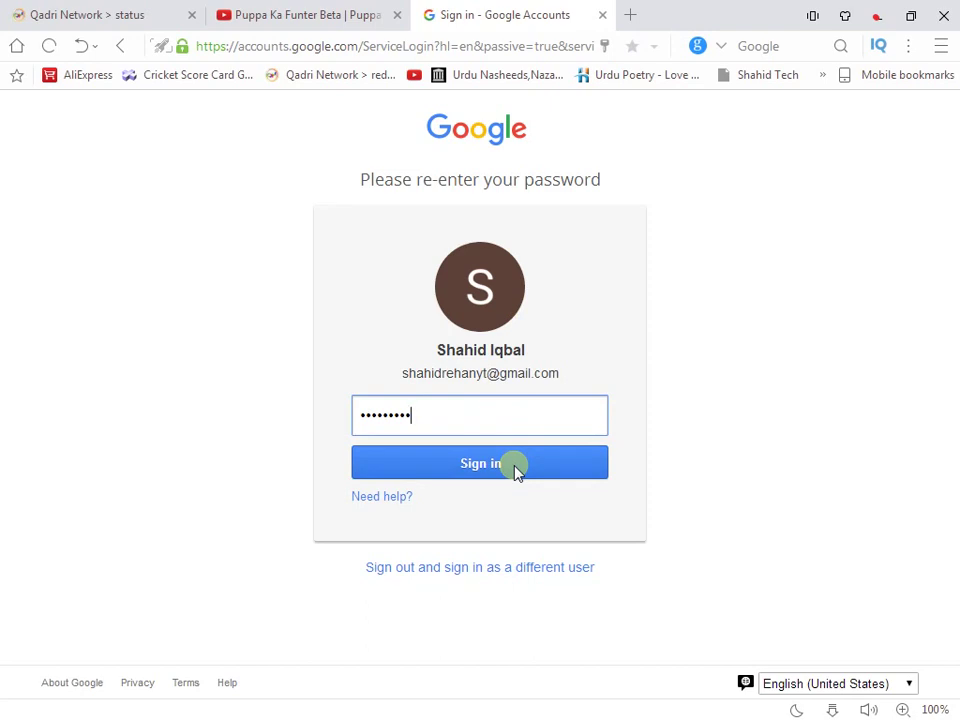
click(516, 467)
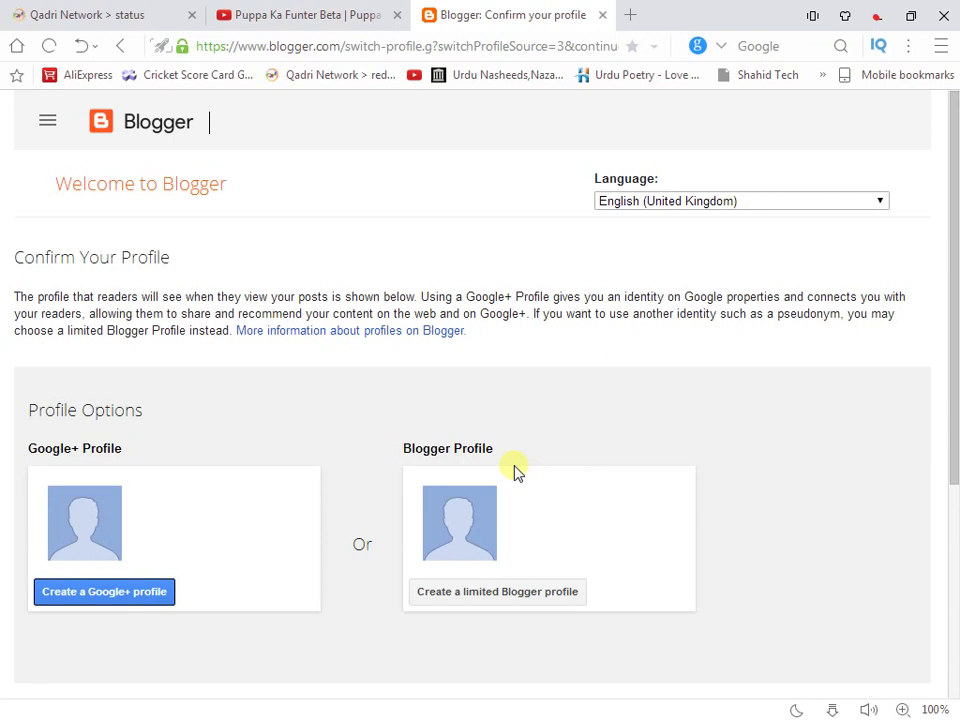
Choose to create a Google+ profile on the profile confirmation page
click(158, 598)
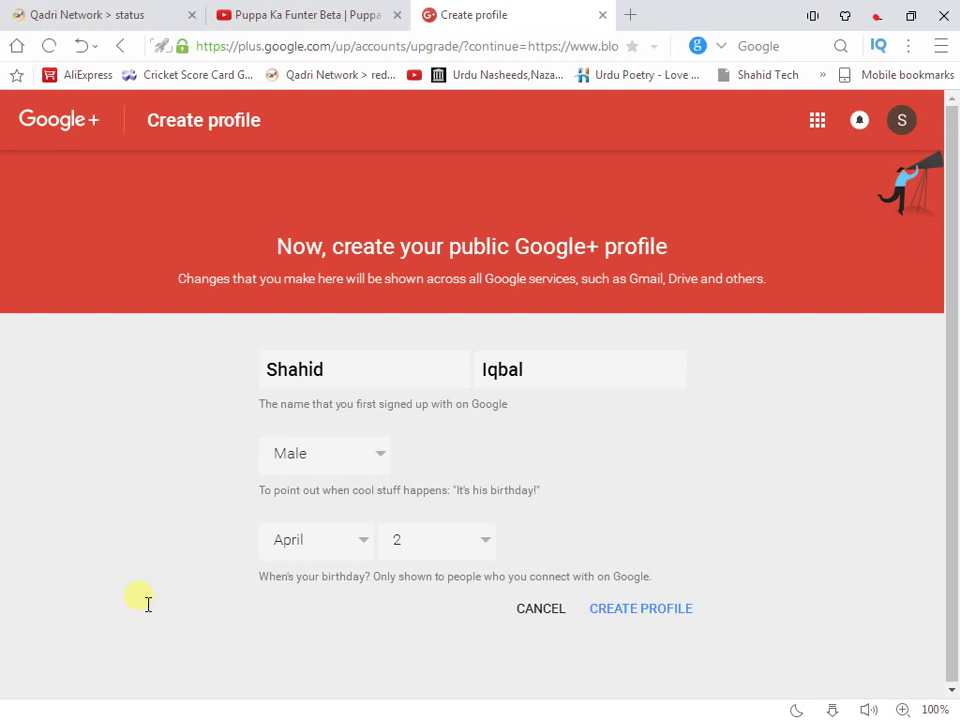
Create the Google+ public profile and skip adding an avatar photo
click(612, 616)
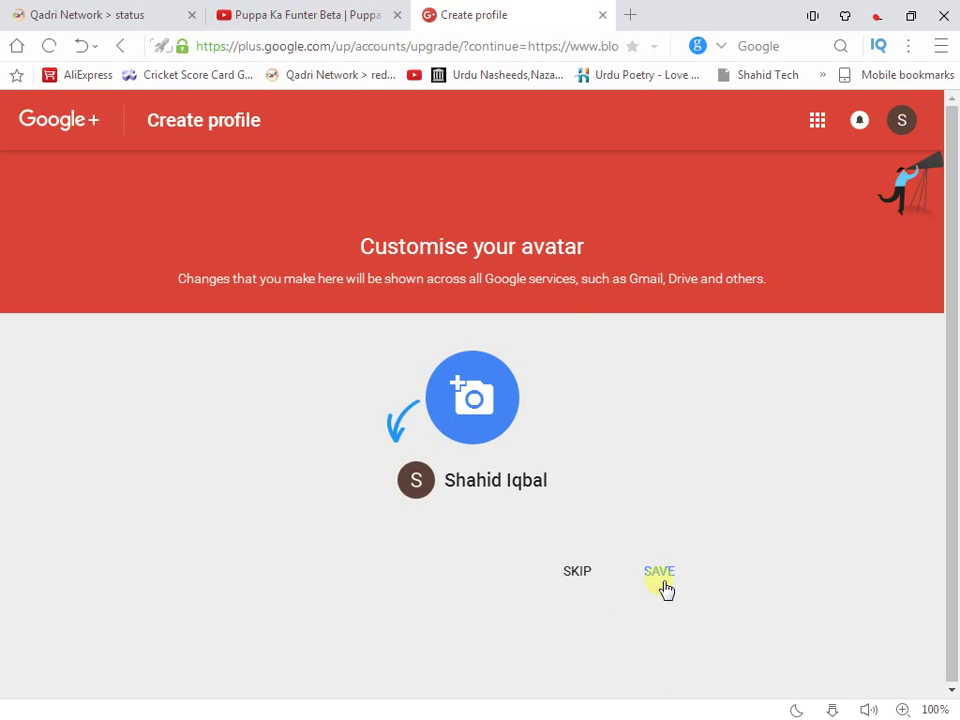
click(592, 580)
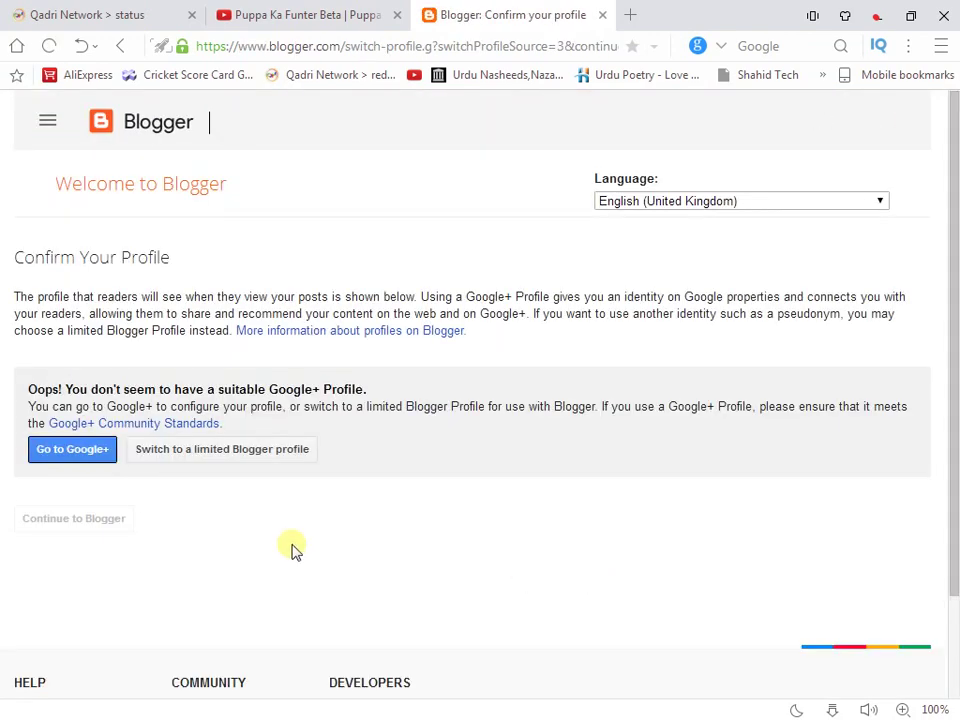
Switch to a limited Blogger profile, enter a display name, and continue to Blogger
click(211, 456)
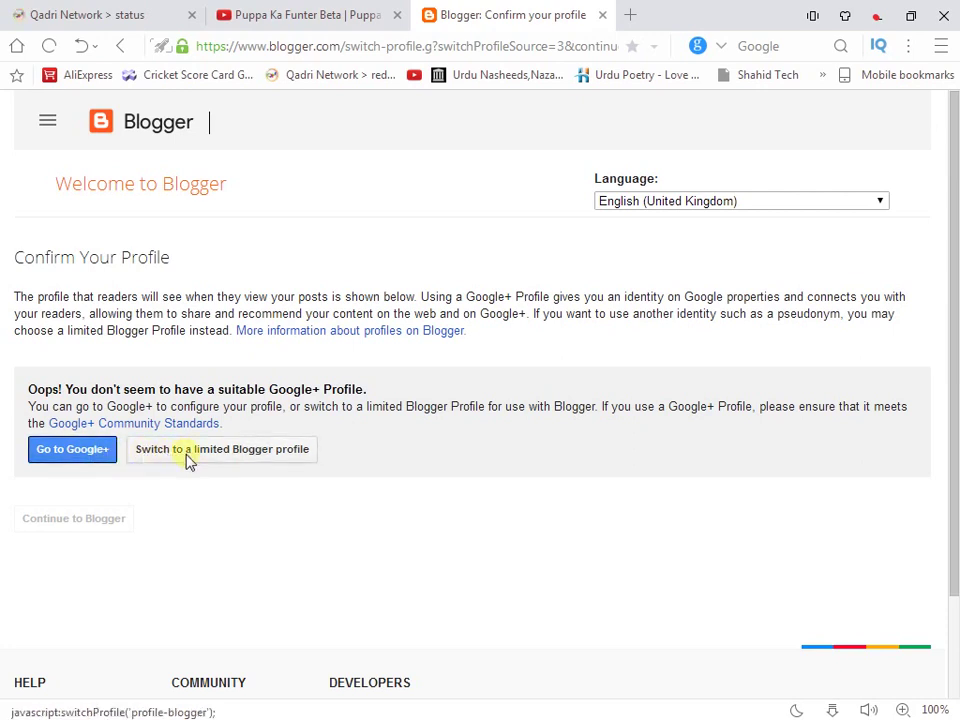
click(155, 456)
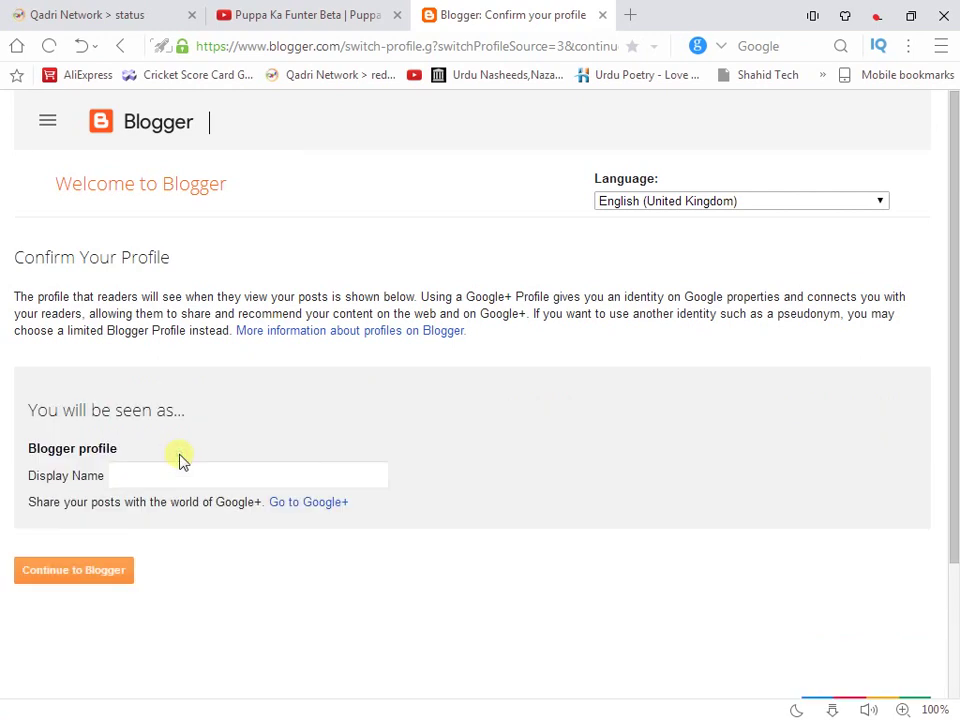
click(102, 574)
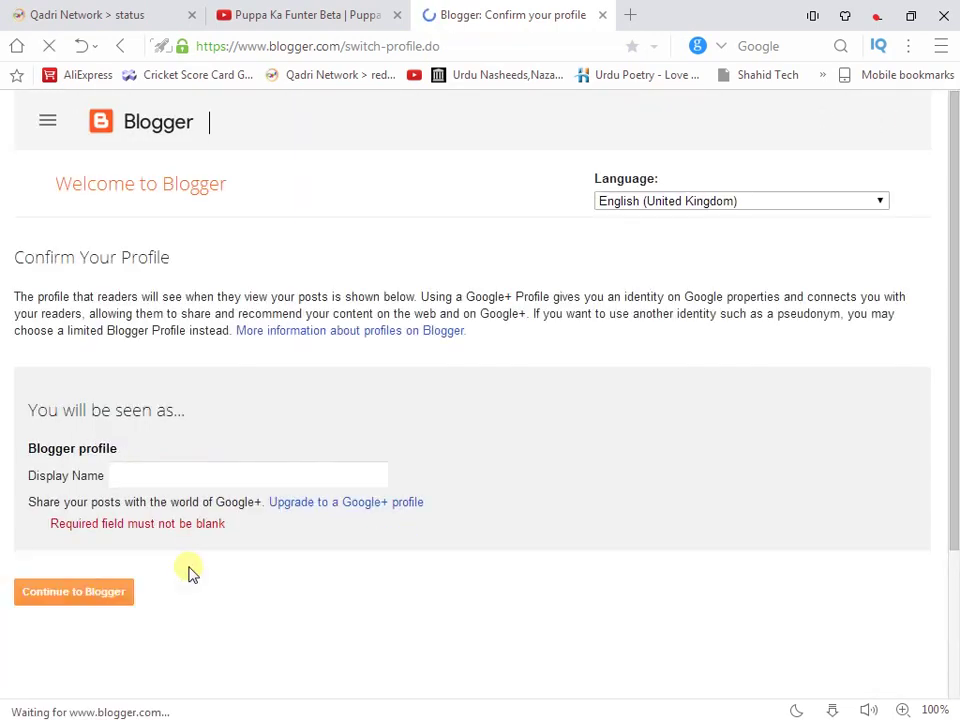
click(265, 479)
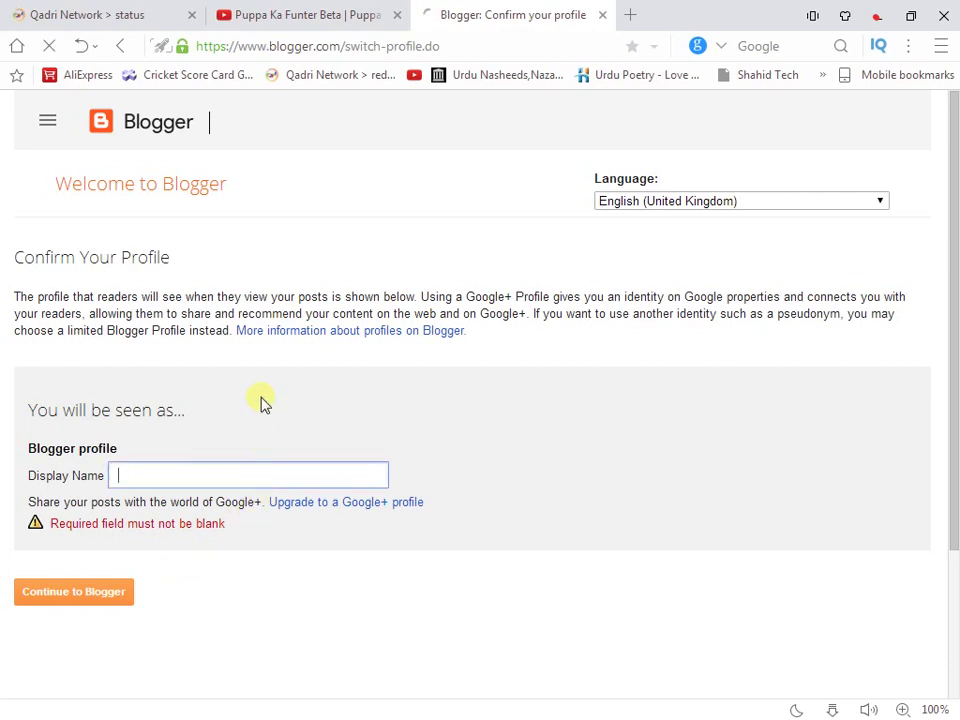
text(Shahid)
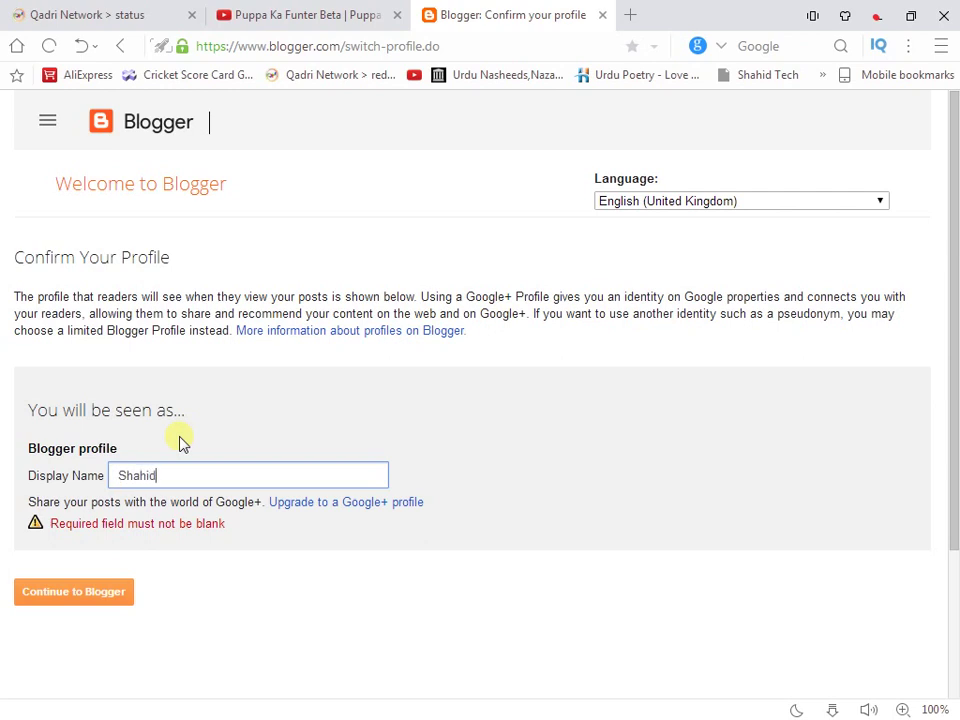
click(97, 600)
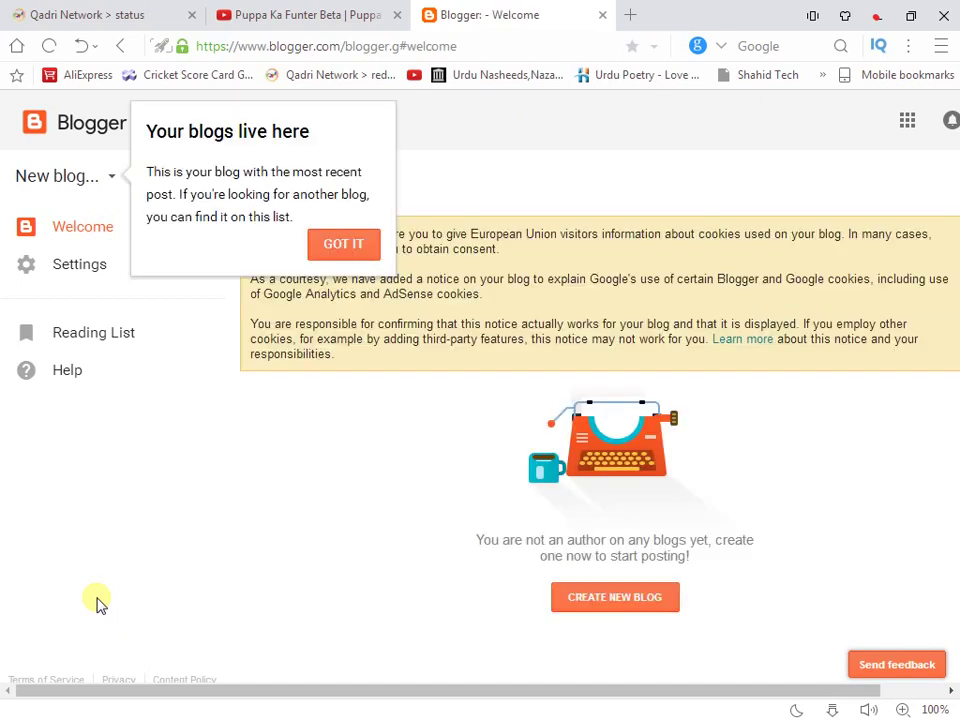
Dismiss the blogs-list tip and bring up the Create a new blog form
click(343, 249)
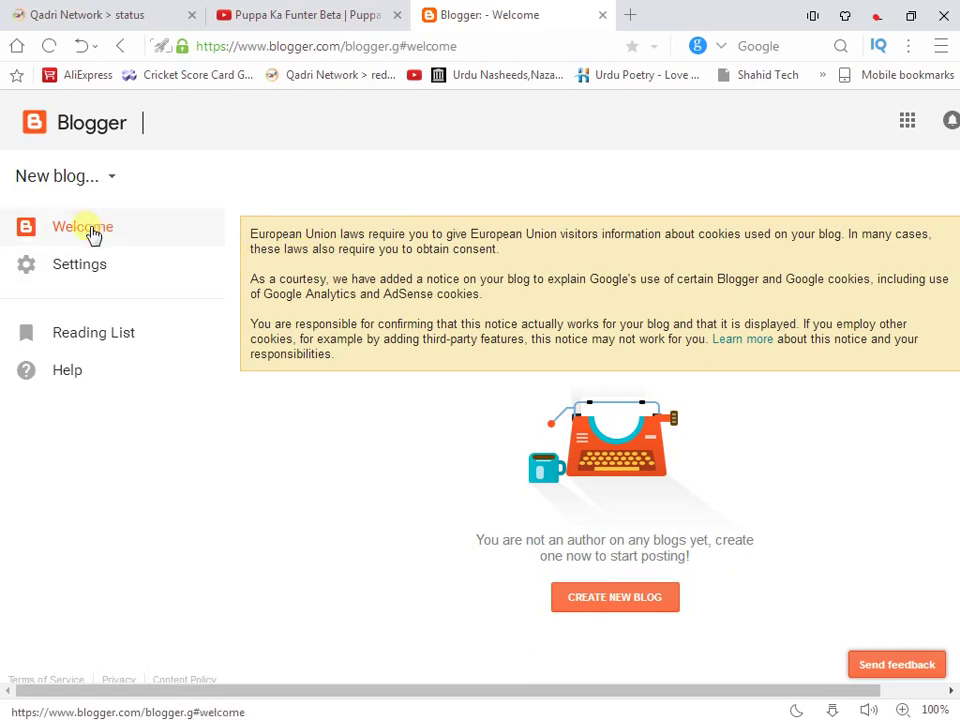
click(112, 180)
click(448, 216)
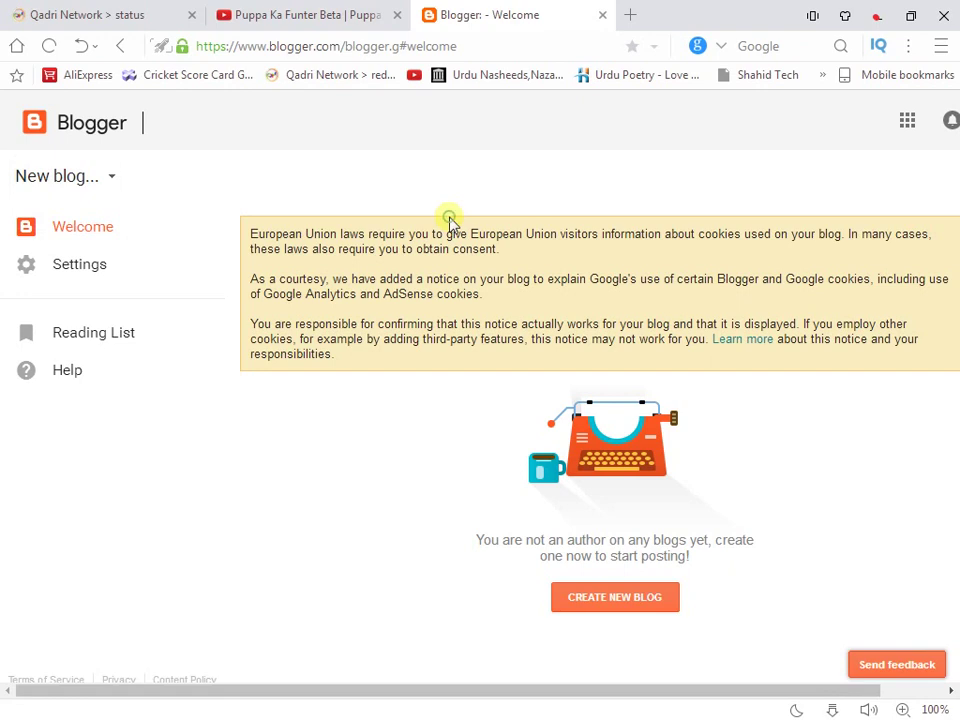
click(75, 180)
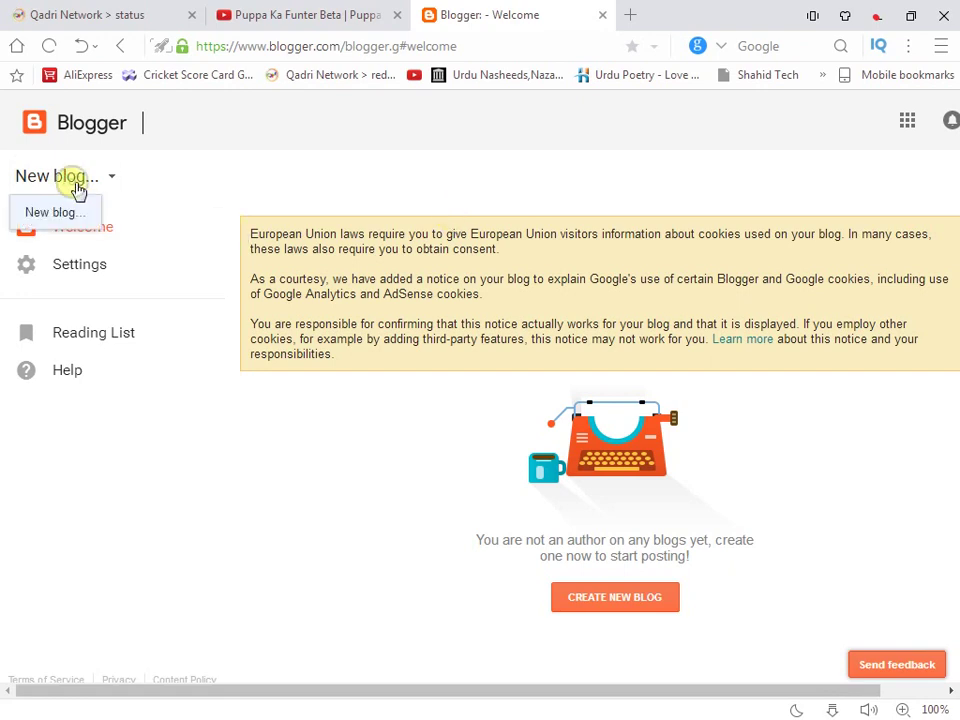
click(64, 229)
click(376, 207)
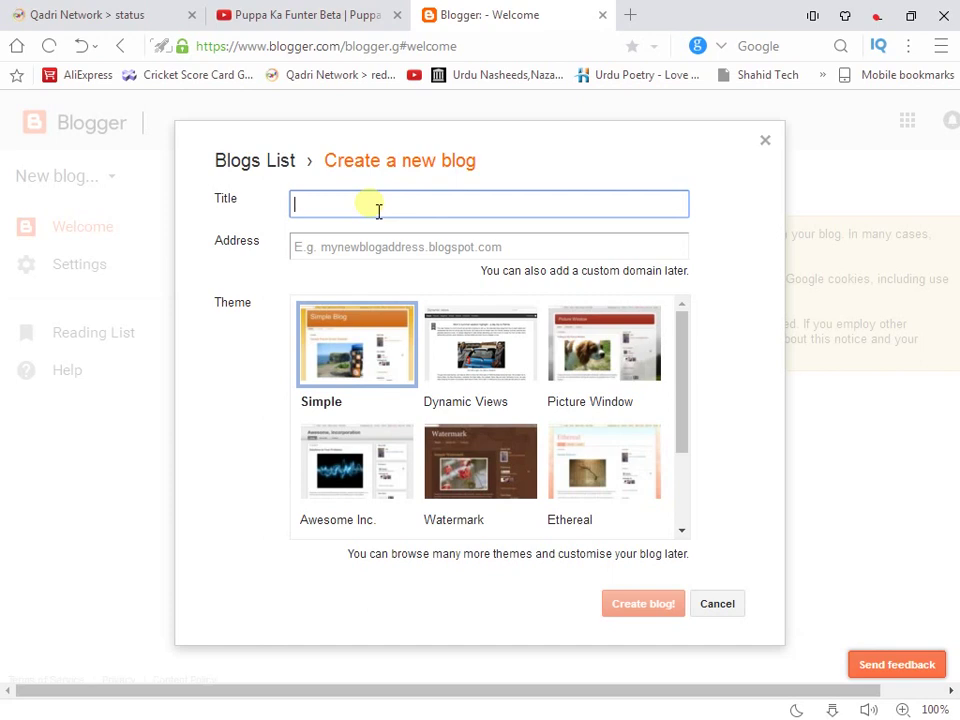
Enter the owner's full name as the new blog's title
text(Shahid Rehan)
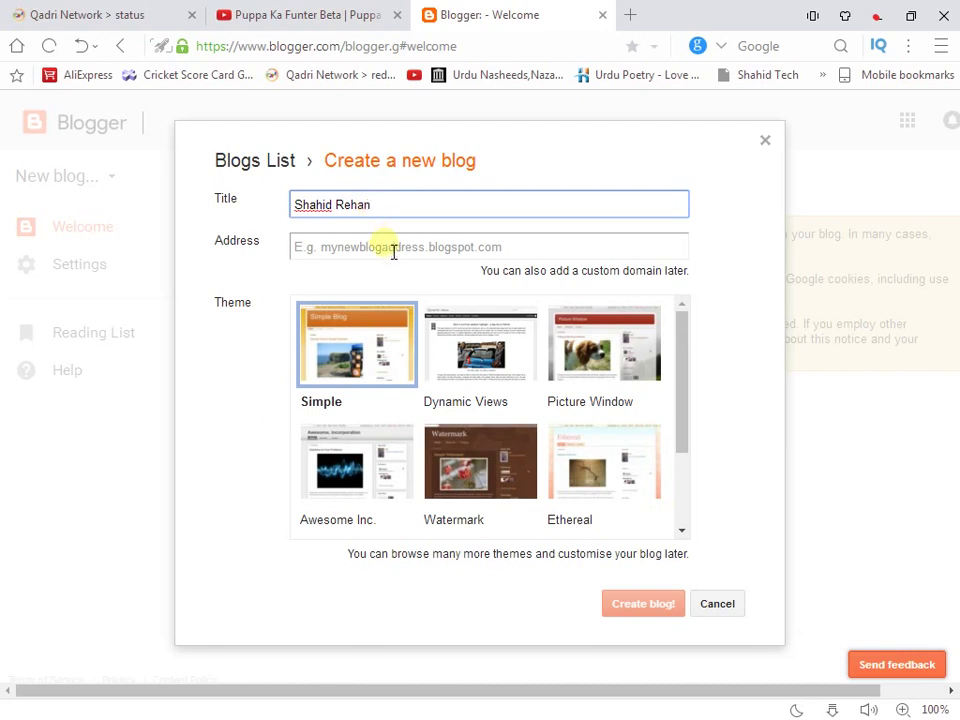
click(393, 250)
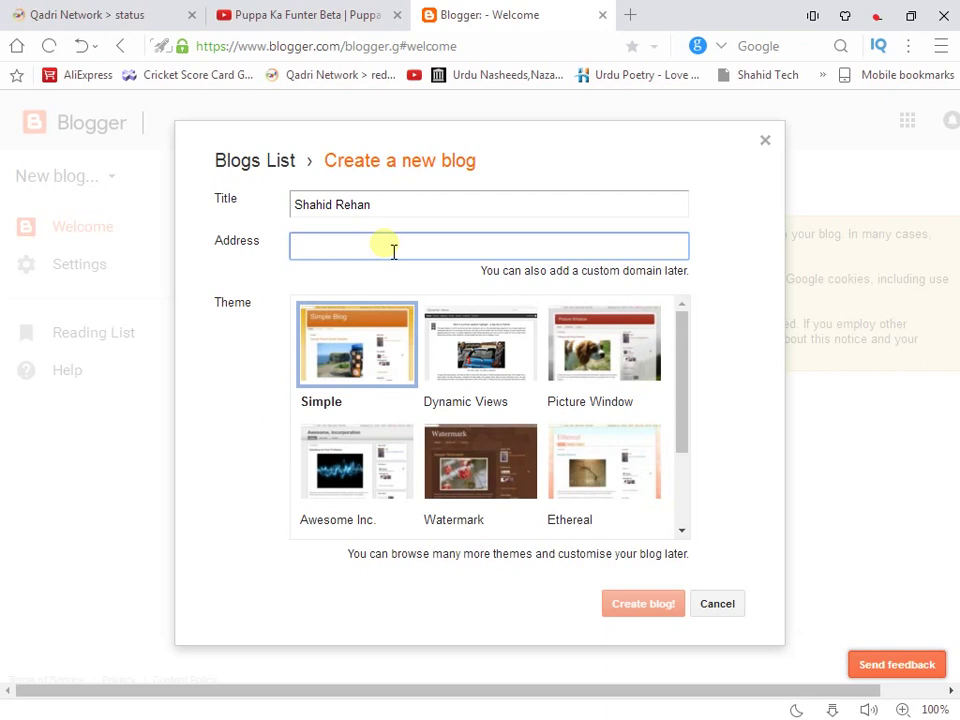
Set the blogspot.com address to the name followed by 'yt' and create the Simple-theme blog
text(shahi)
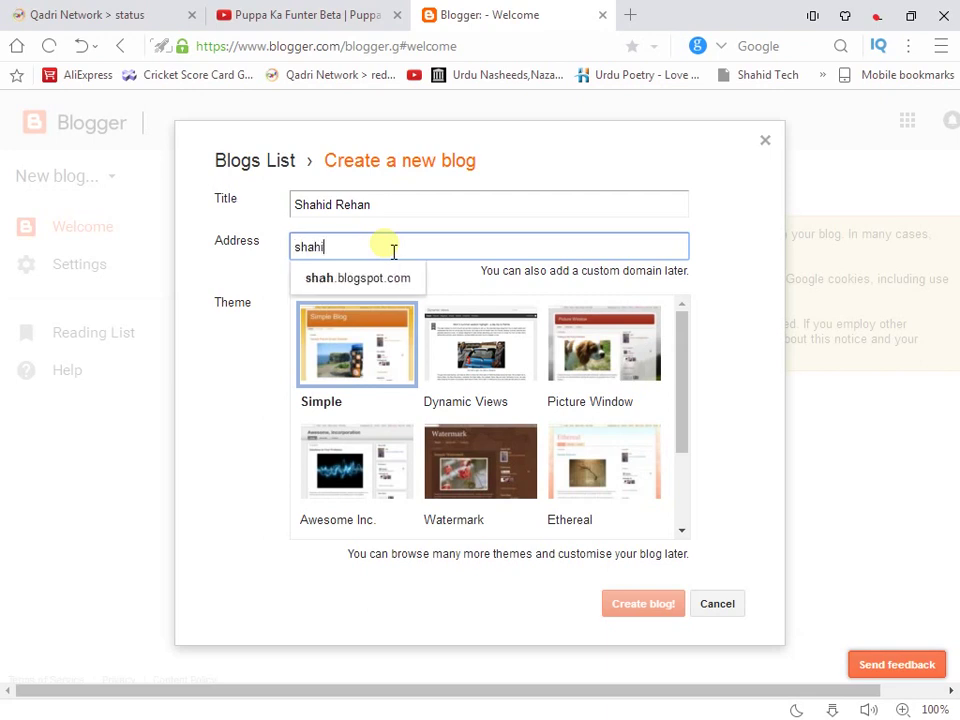
text(dre)
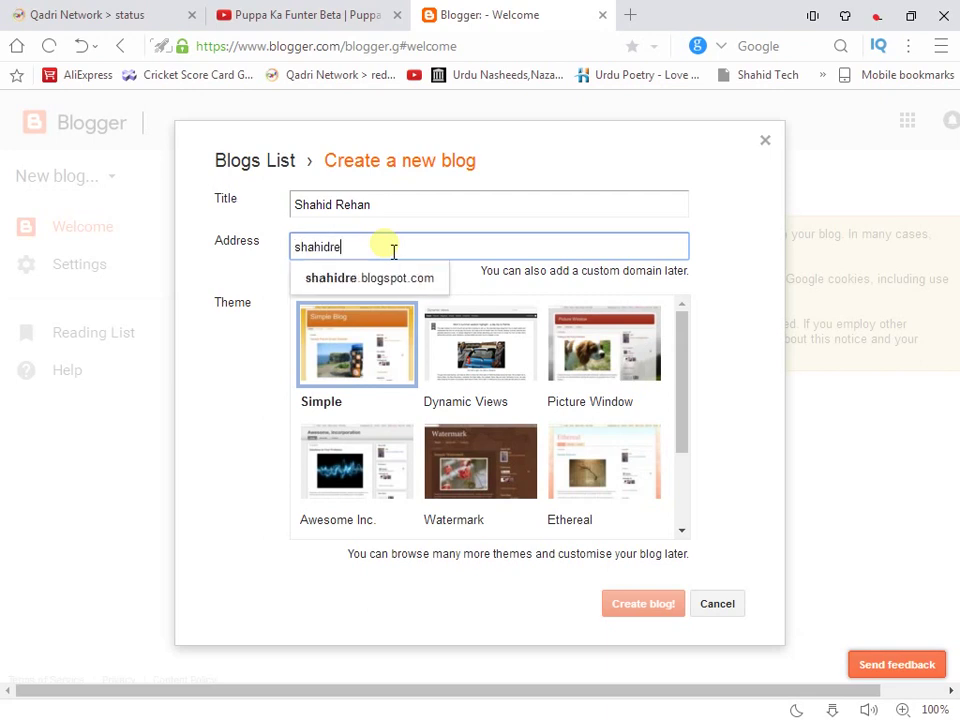
text(hanyt)
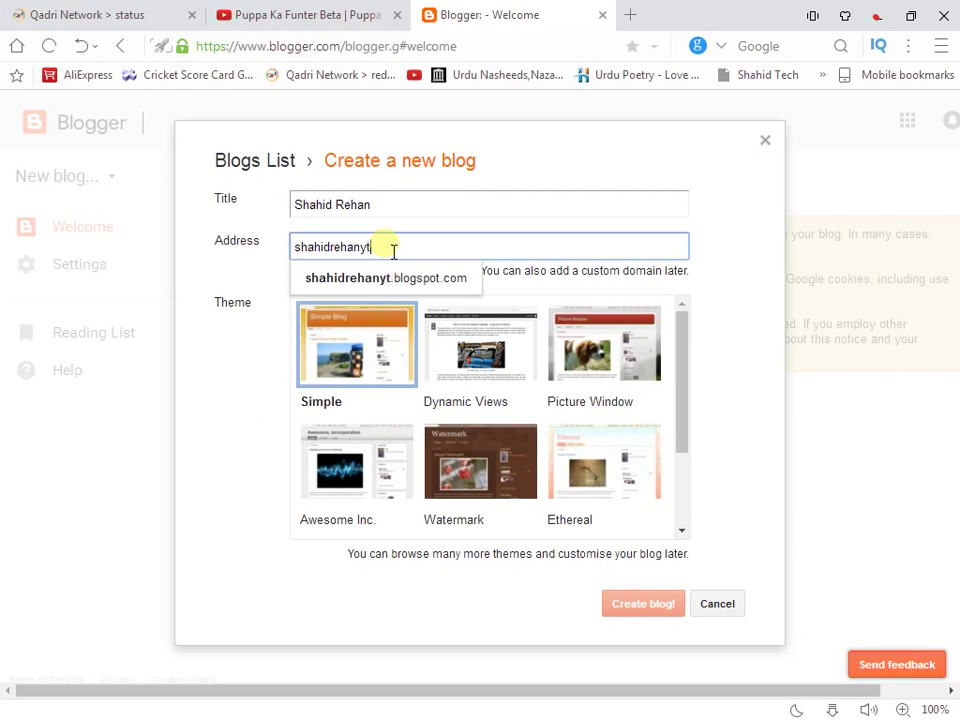
click(400, 278)
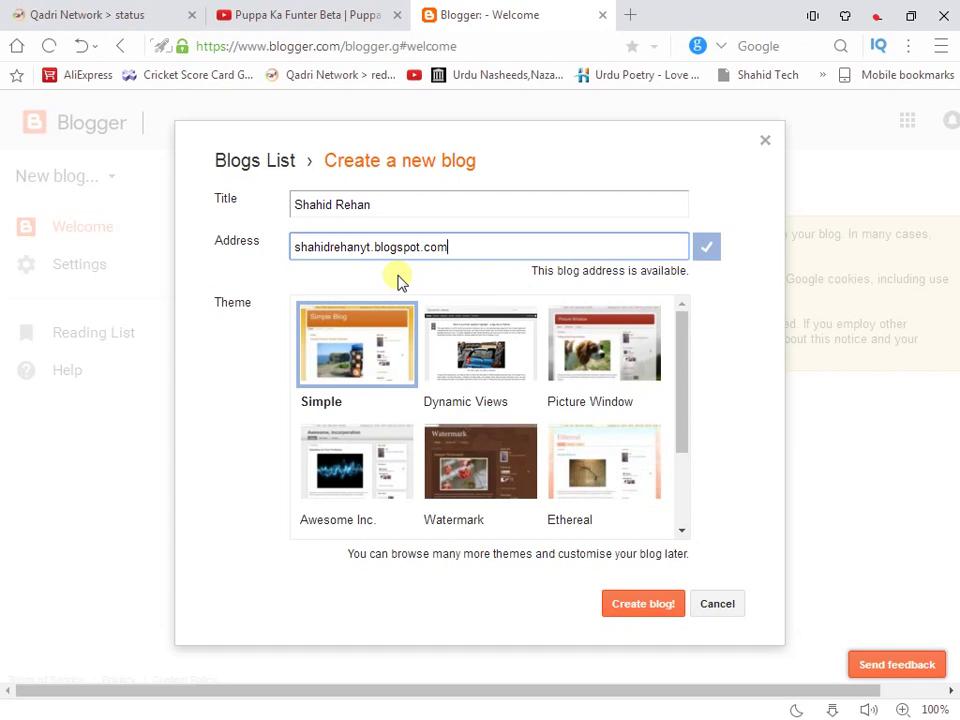
click(376, 257)
key(BackSpace)
key(BackSpace)
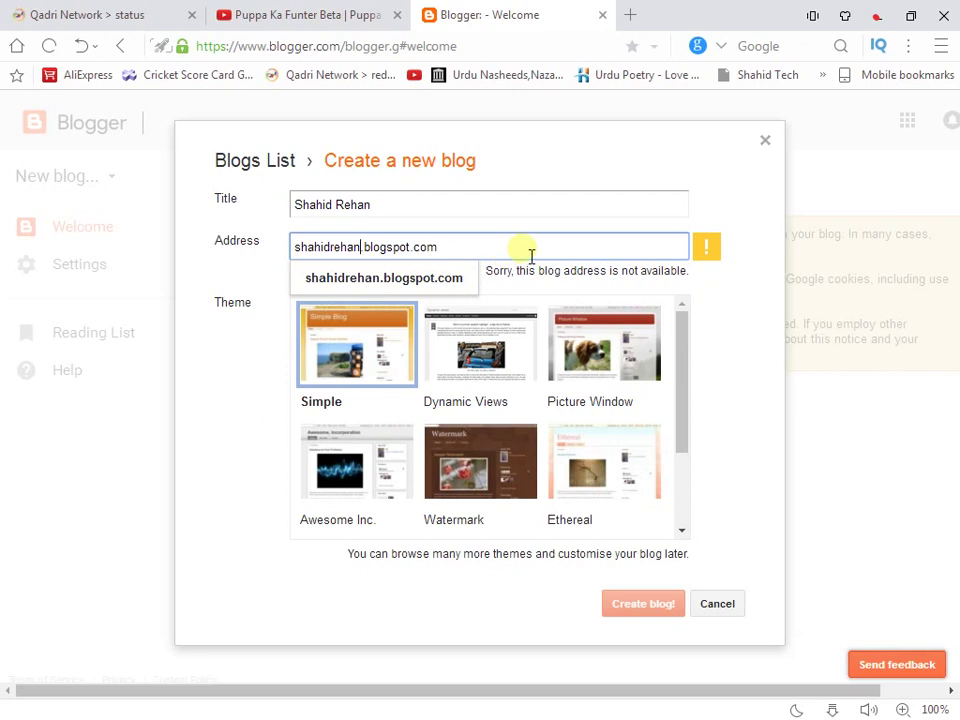
text(yt)
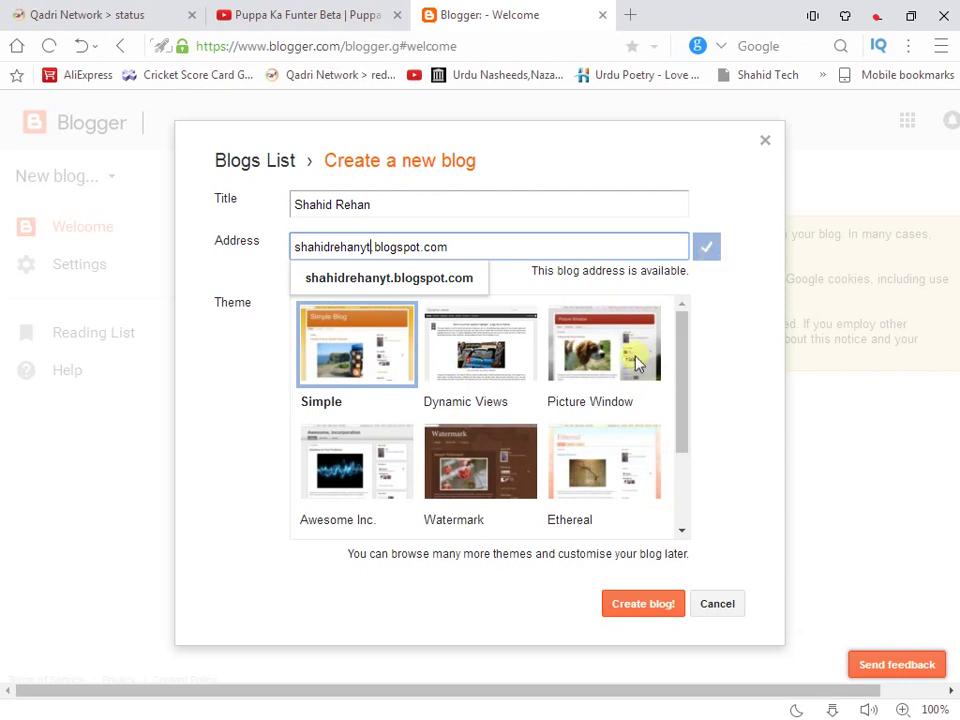
drag(681, 349, 686, 321)
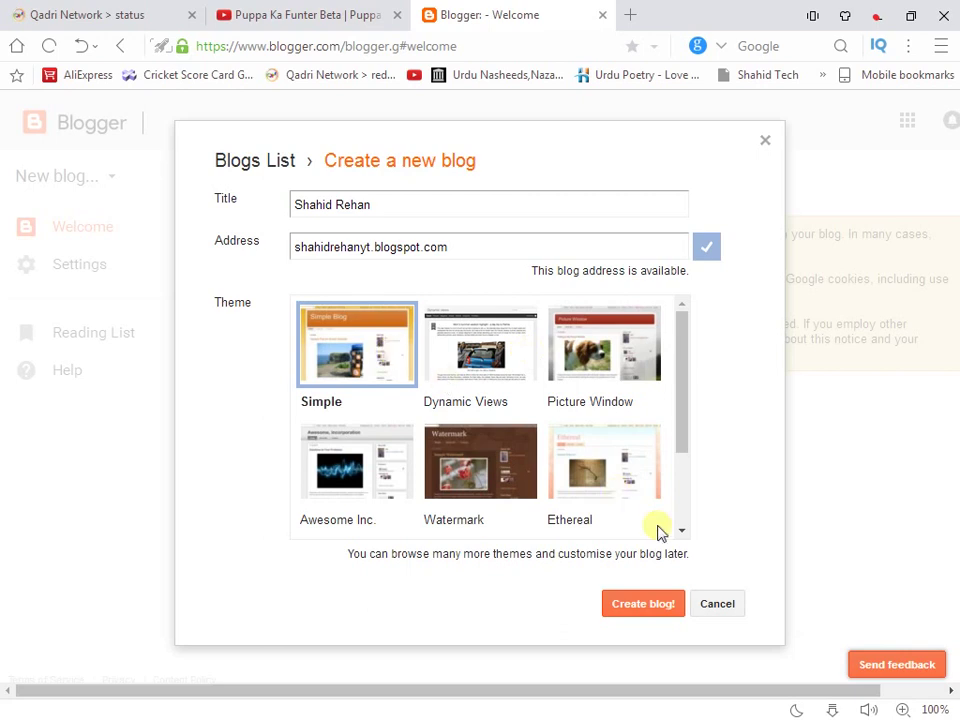
click(663, 602)
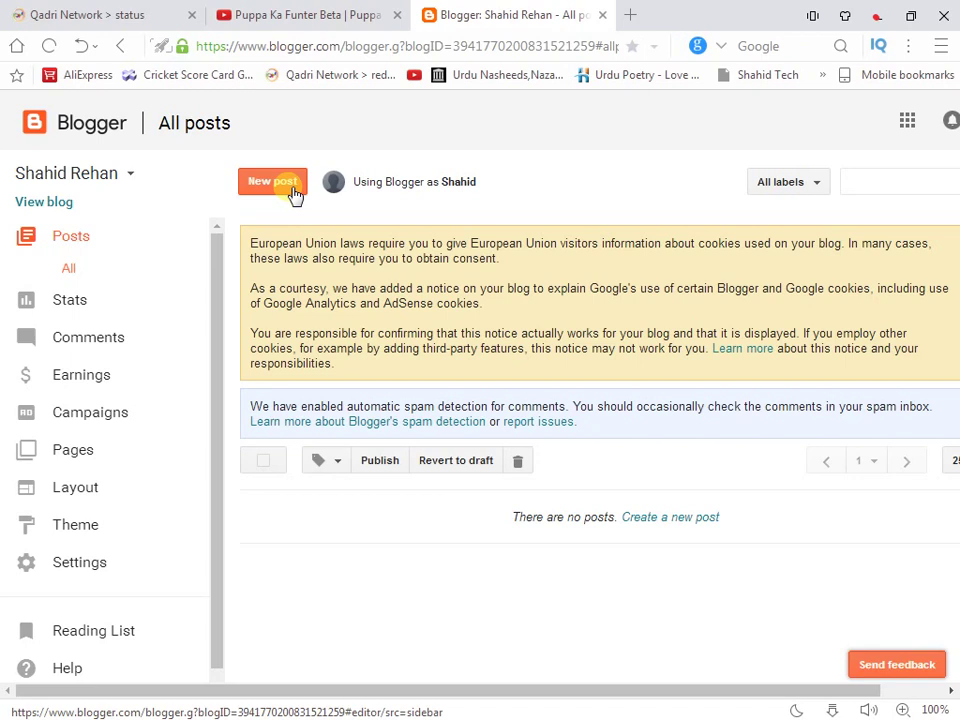
View the empty blog in a separate tab, then return and start a new post
click(66, 204)
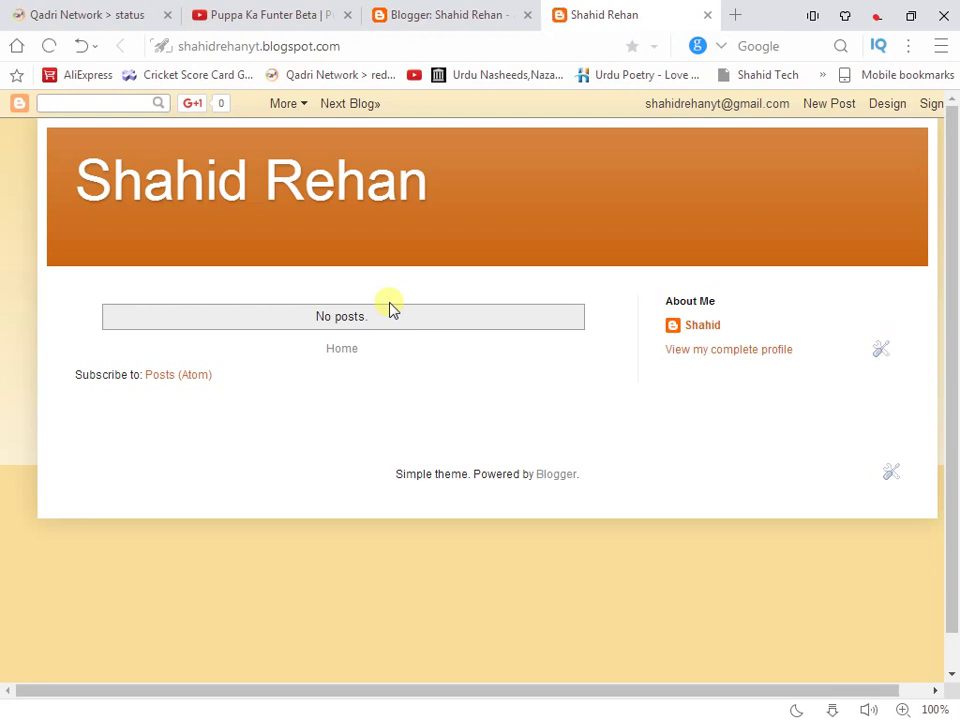
click(455, 17)
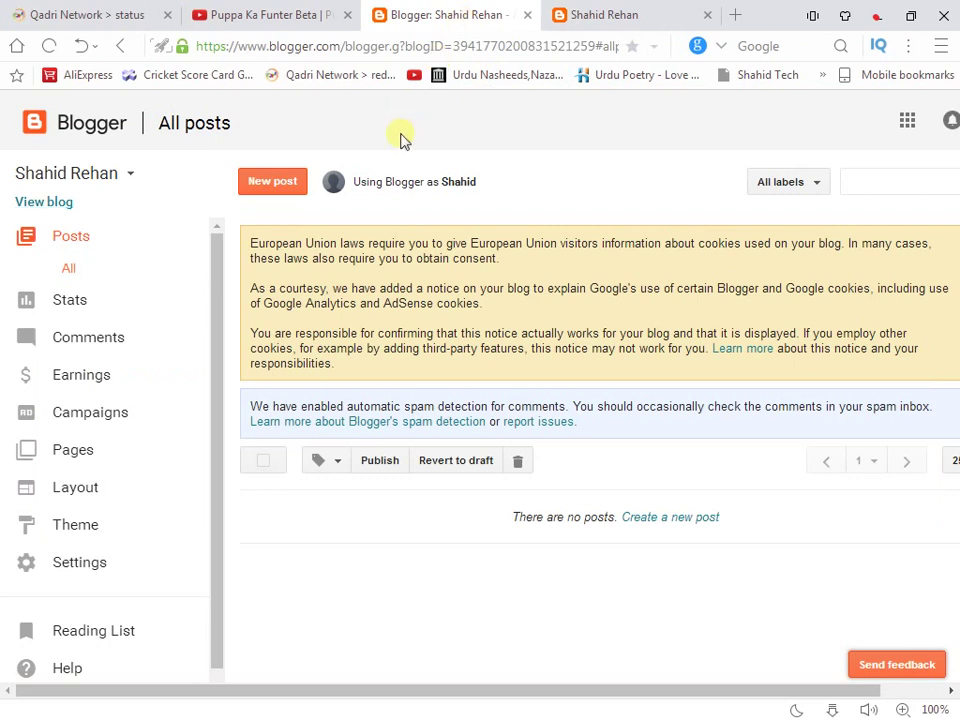
click(260, 190)
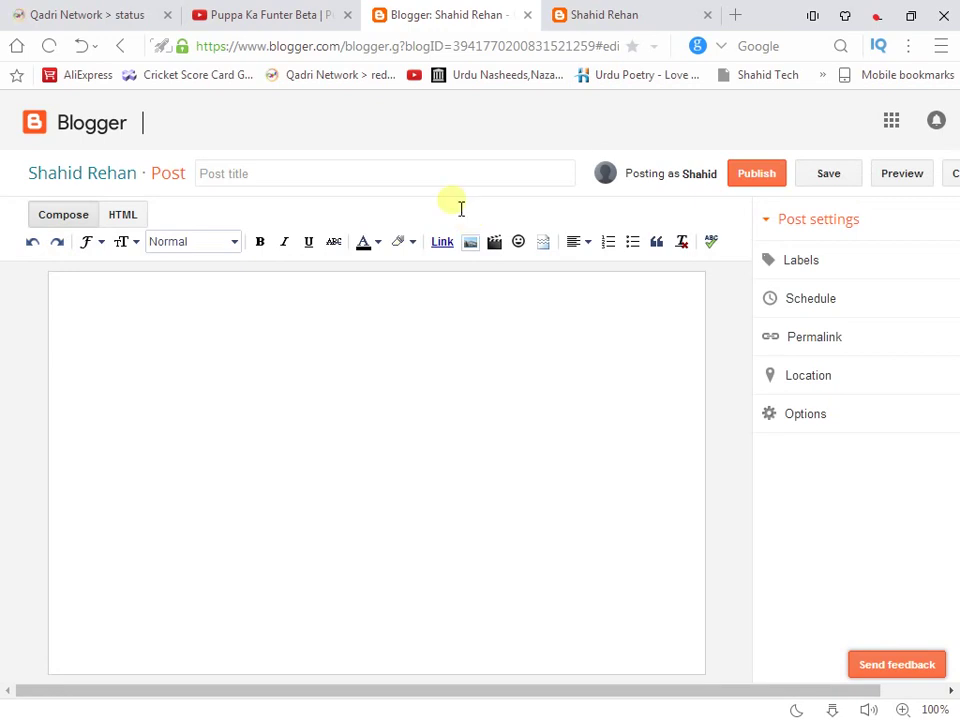
Title the post 'Shahid blog' and write 'New blog' in the body
click(448, 180)
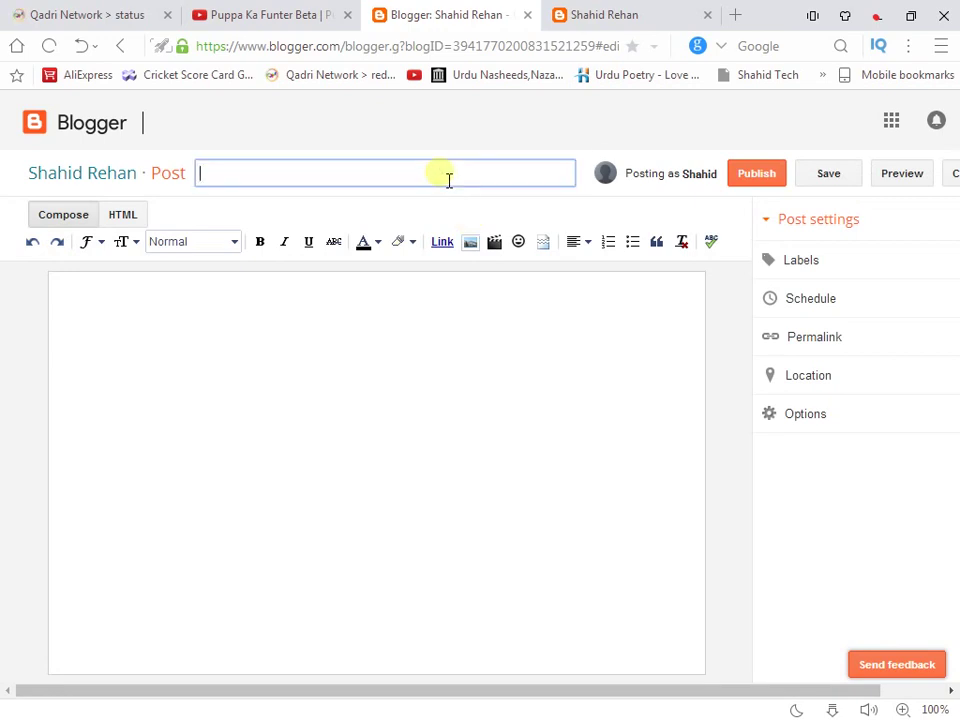
text(Shahi)
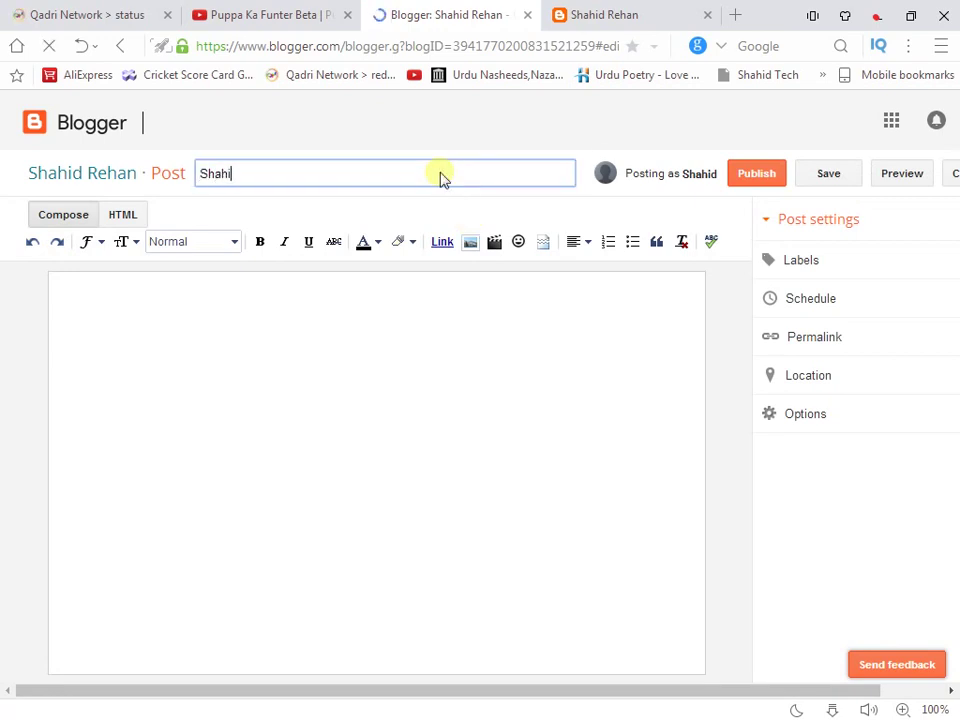
text(d blog)
click(420, 328)
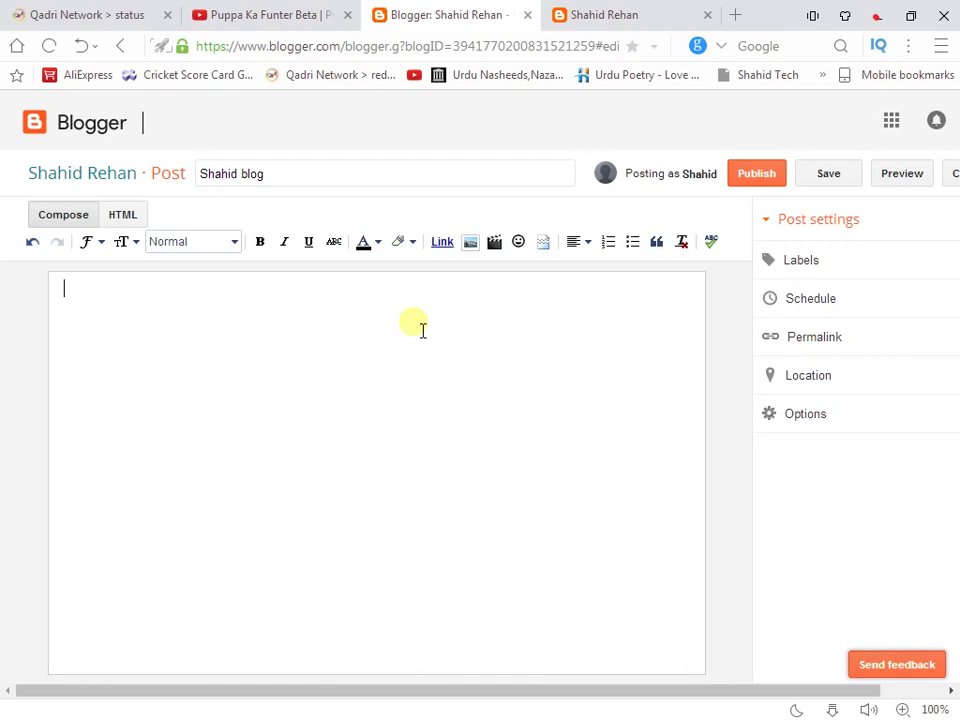
text(New blog)
Make the 'New blog' text bold and underlined
drag(163, 304, 56, 305)
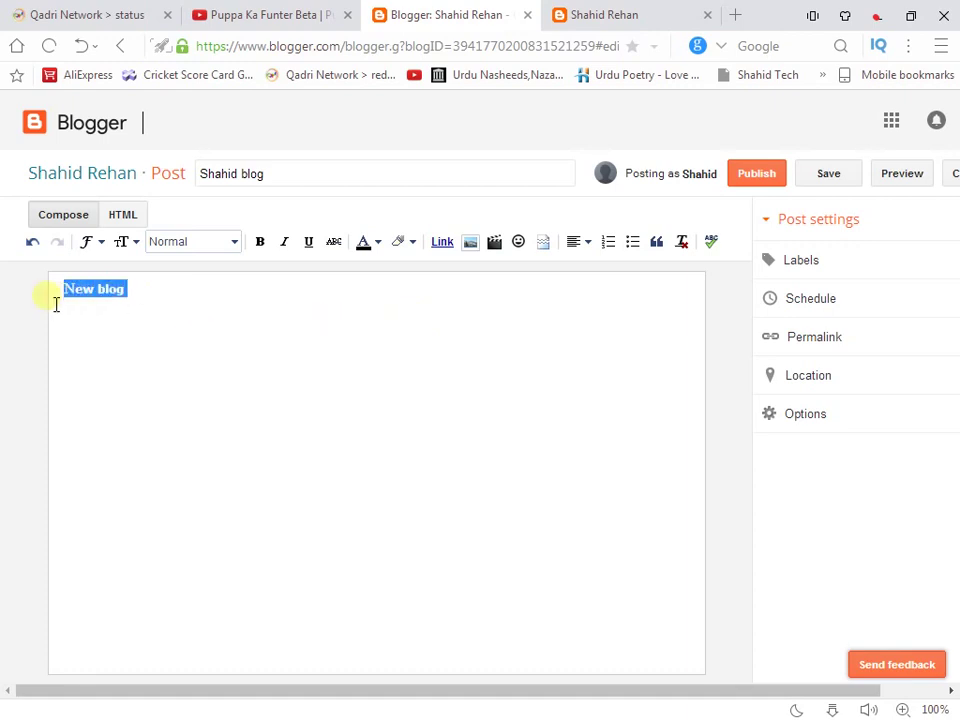
click(268, 245)
click(304, 247)
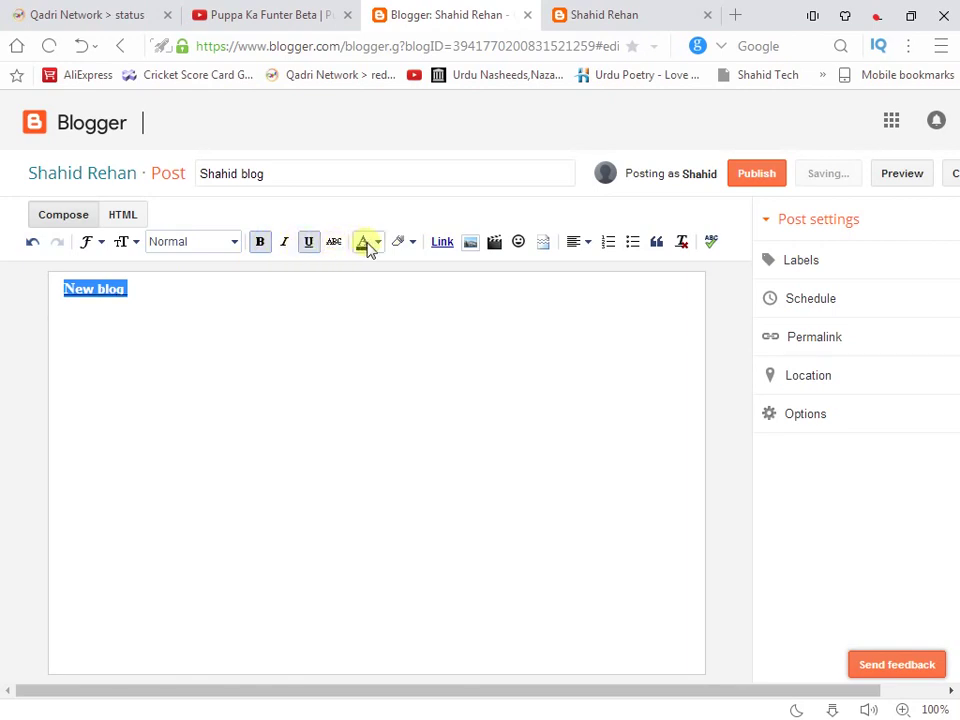
Look at the link and image options without adding either, then bring up Add a Video
click(440, 244)
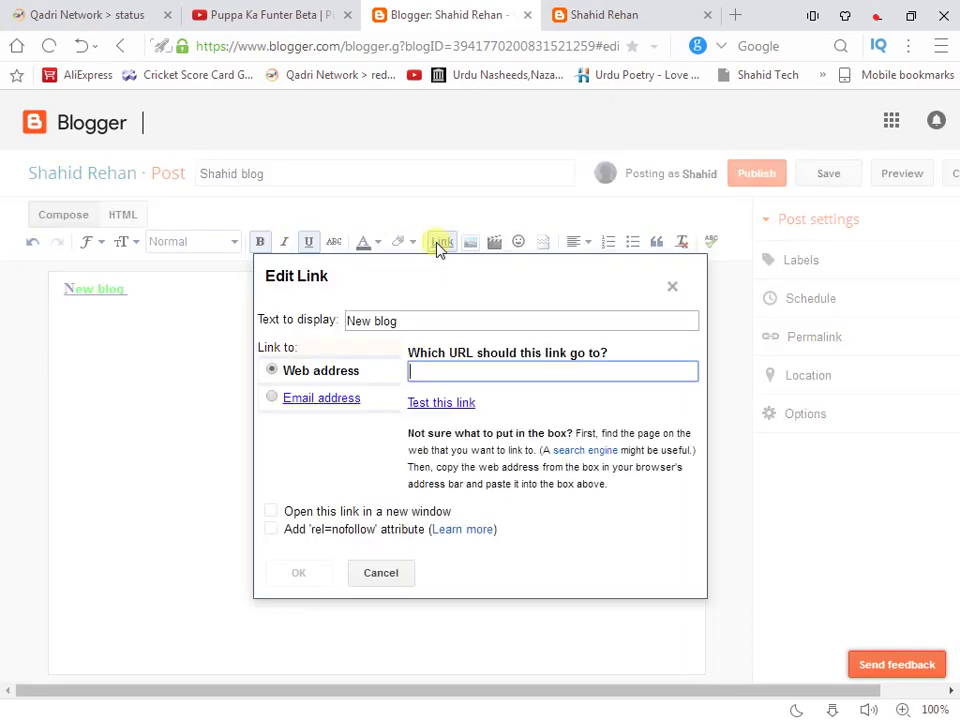
click(673, 286)
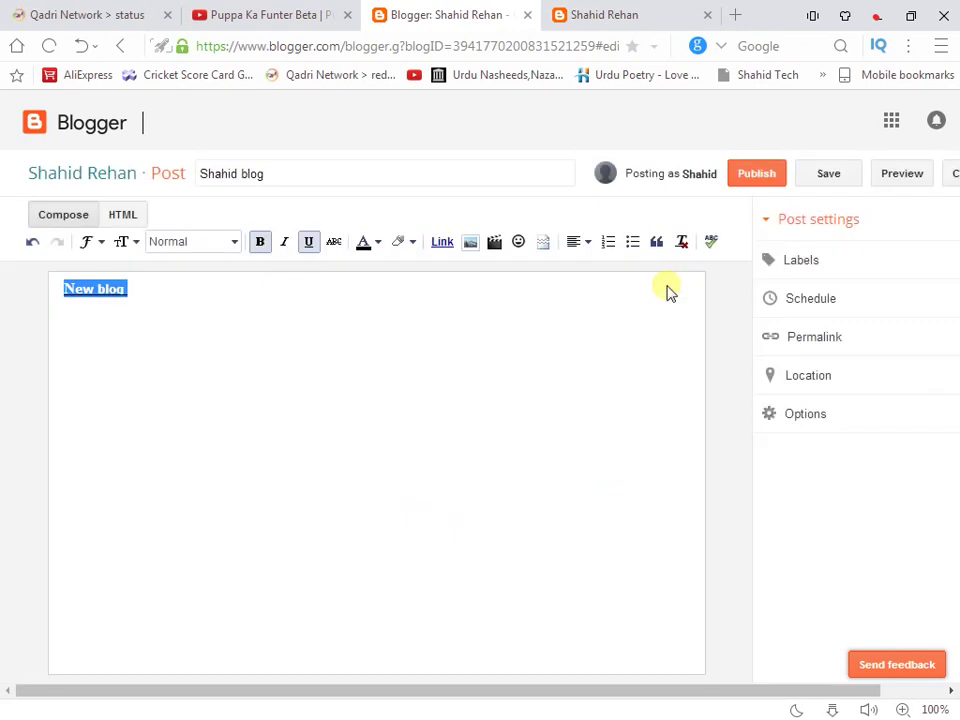
click(472, 245)
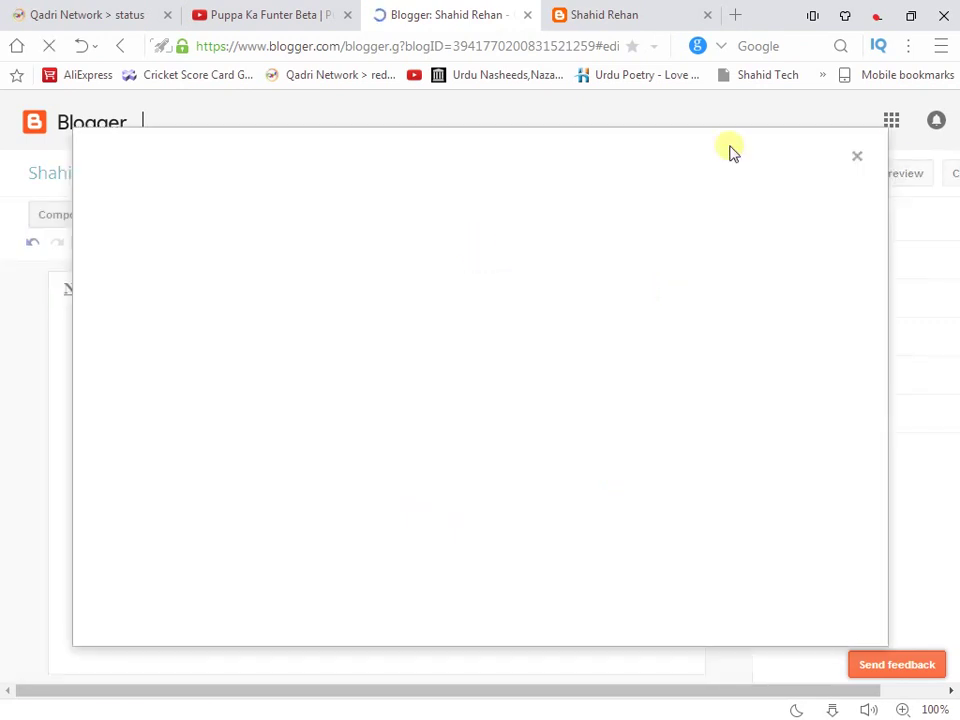
click(855, 157)
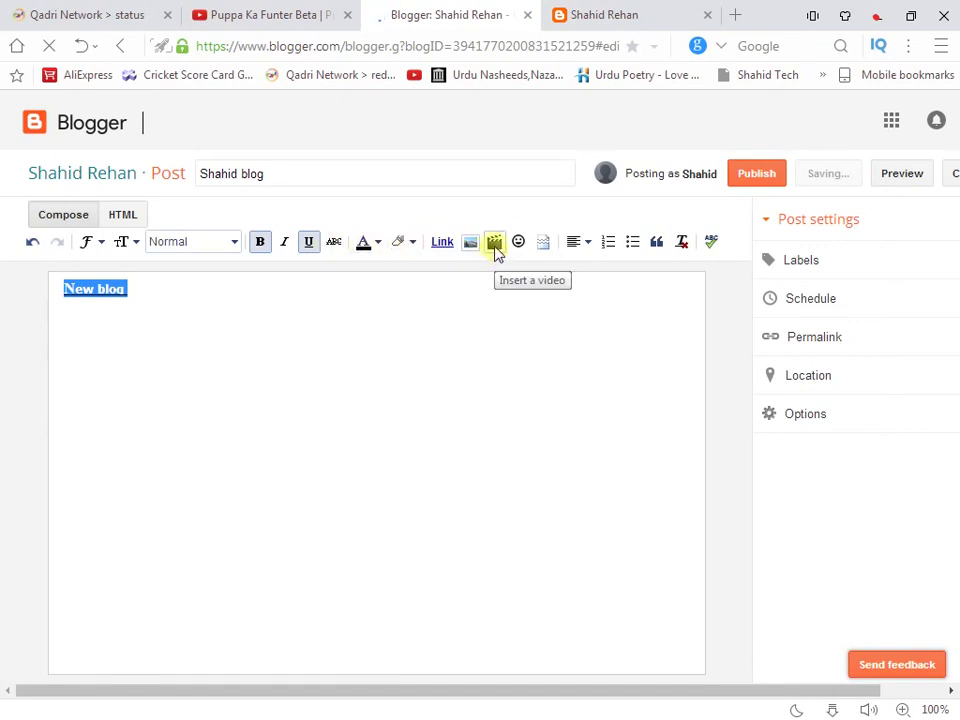
click(495, 245)
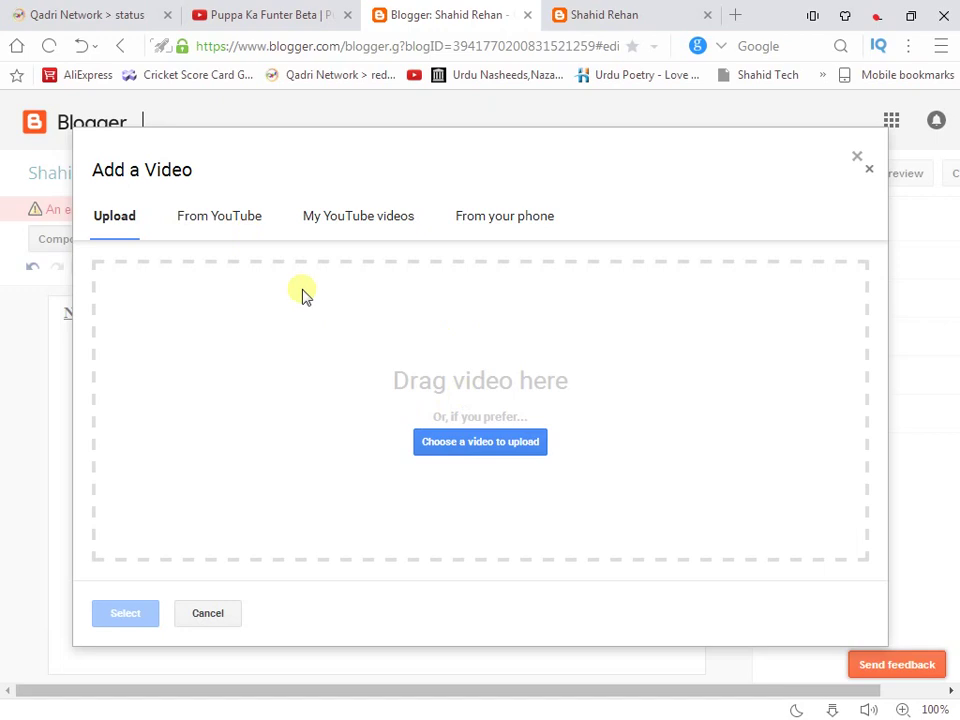
Search YouTube for 'shahid' and insert the 28-Feb-2017 Military Courts video into the post
click(222, 217)
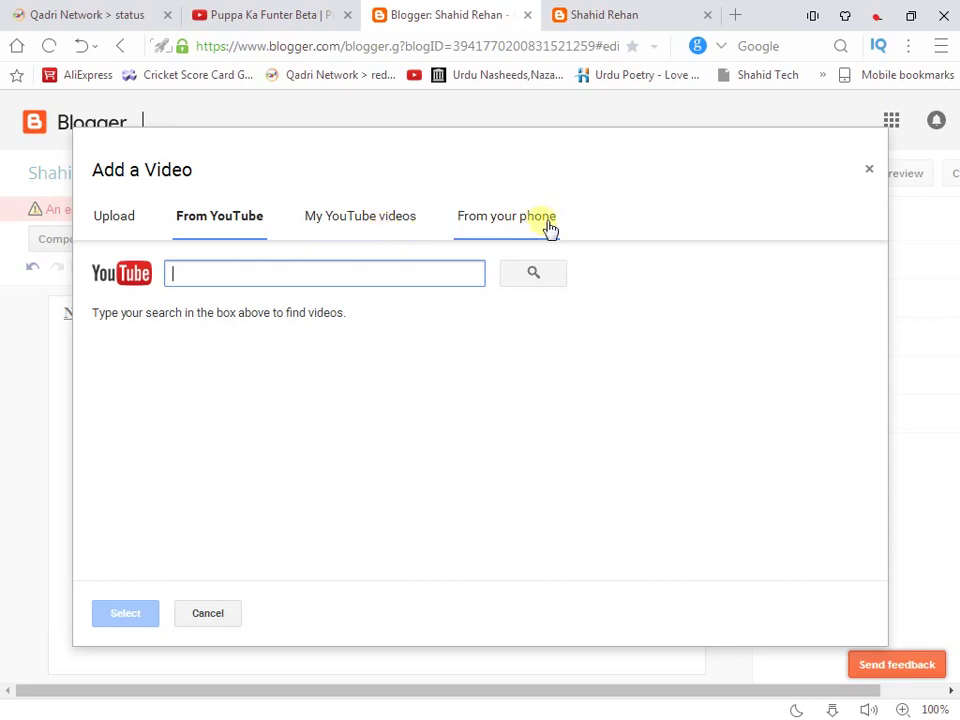
click(243, 278)
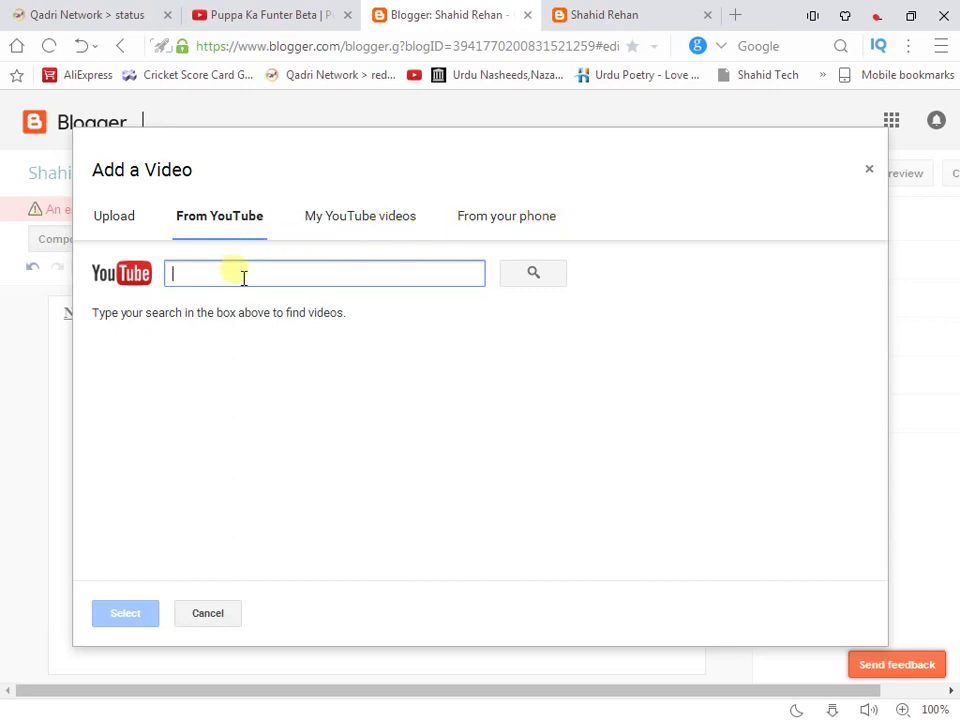
text(shahid)
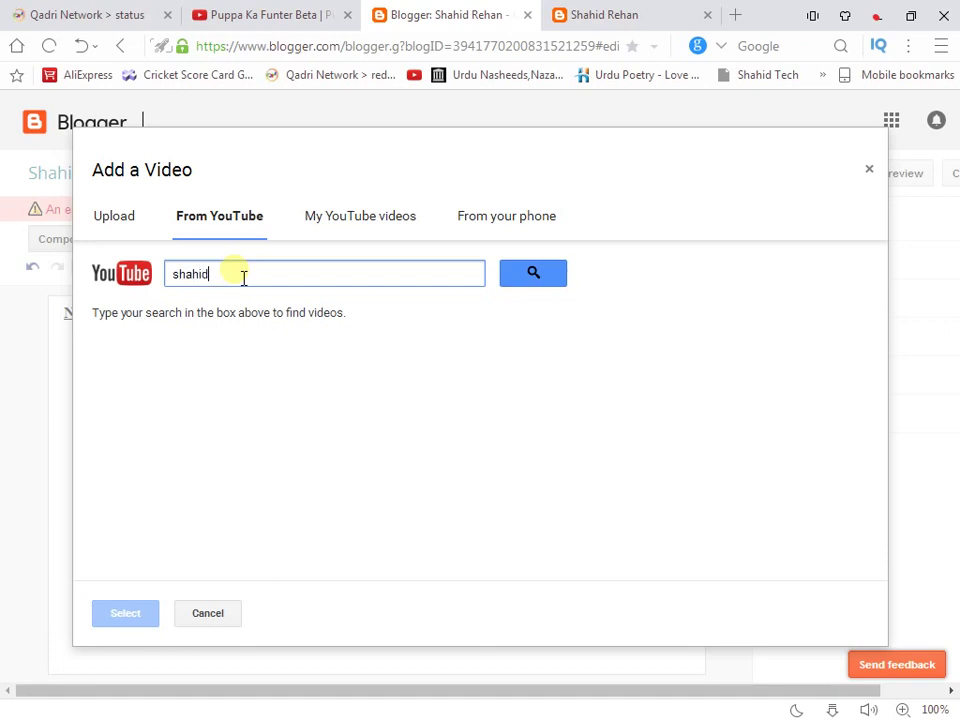
key(Return)
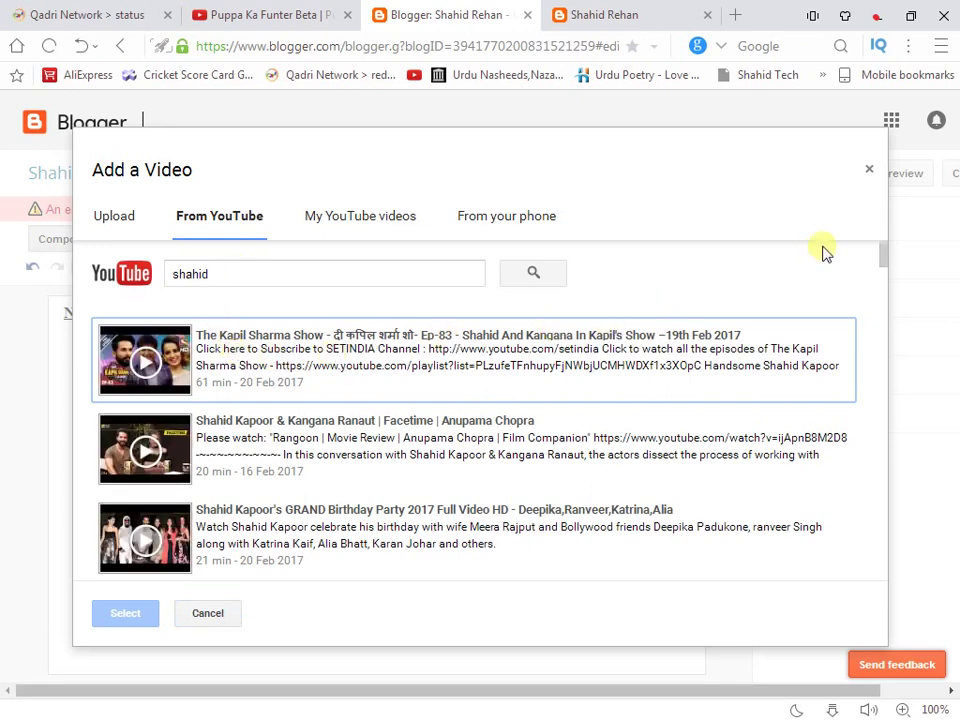
drag(881, 253, 883, 323)
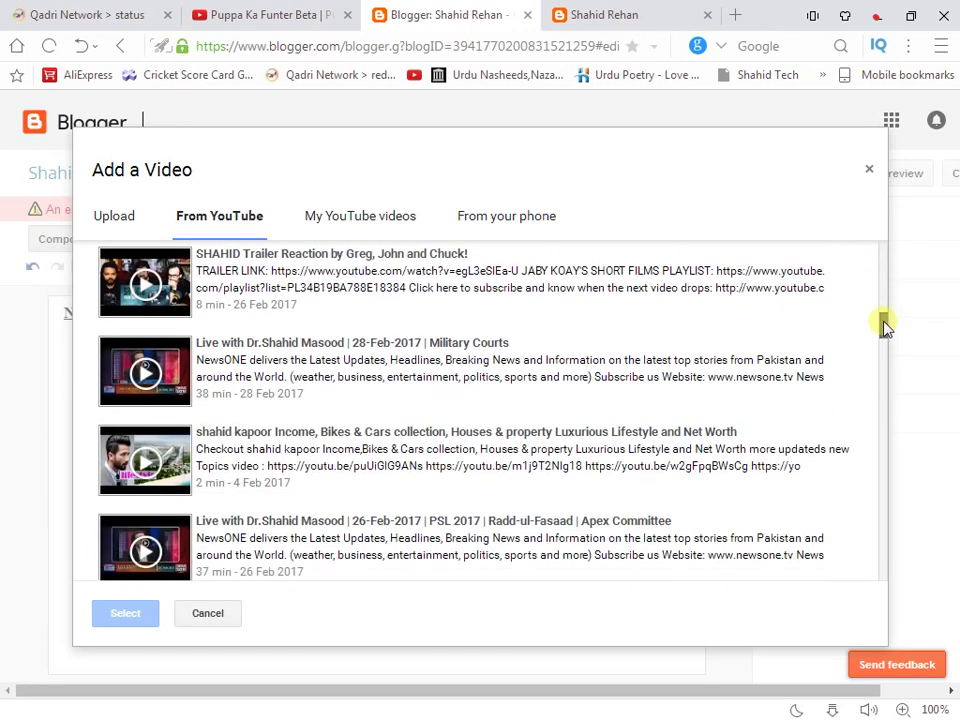
click(503, 380)
click(127, 620)
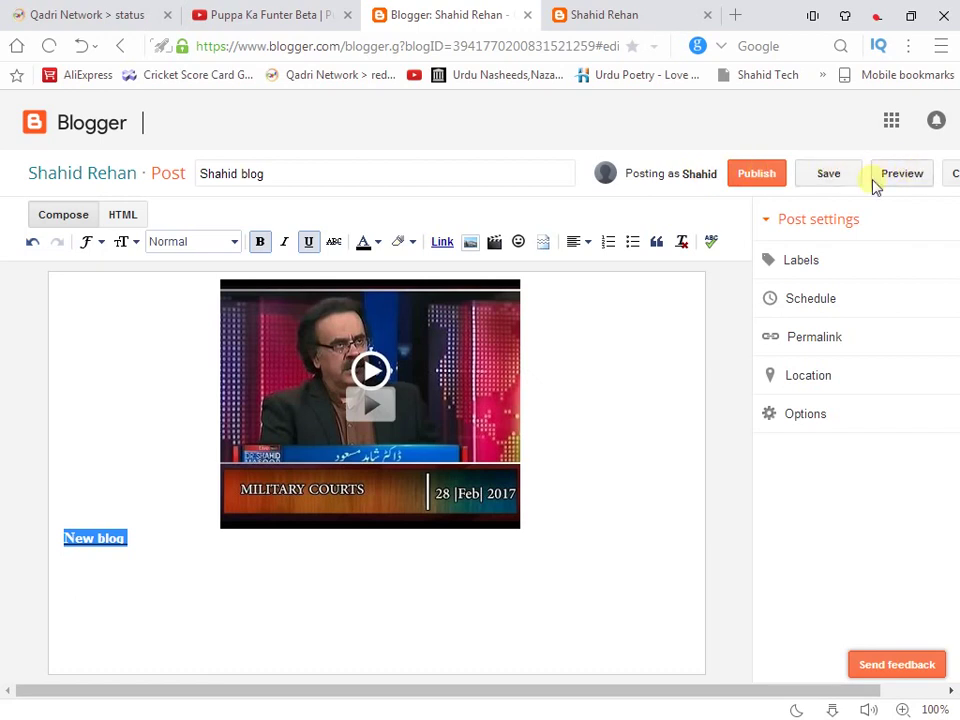
Publish the 'Shahid blog' post and reload the live blog to check for it
click(766, 180)
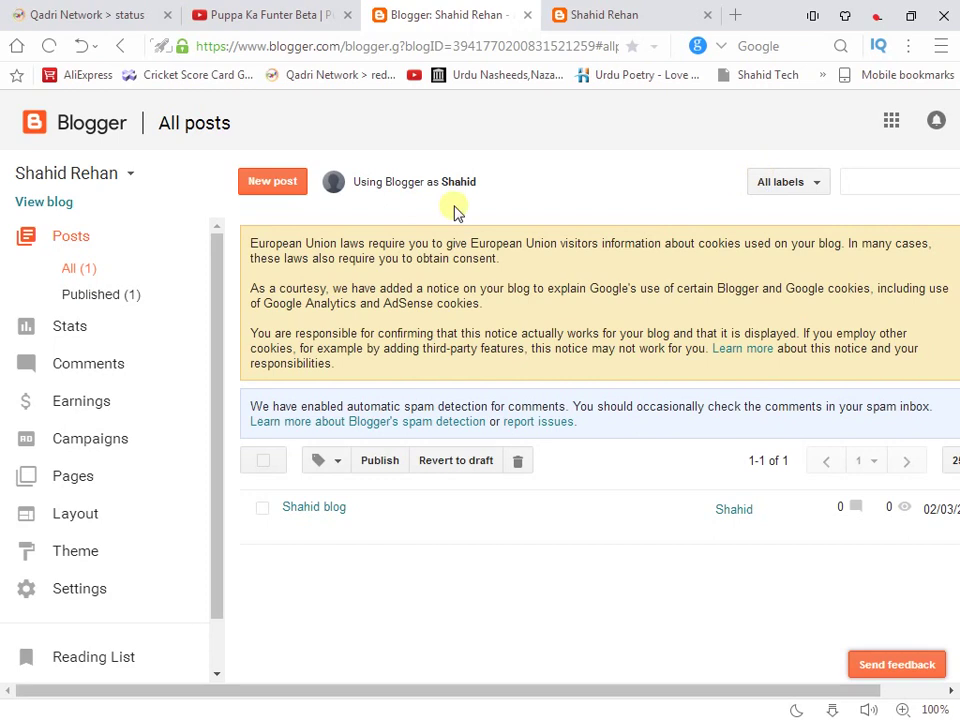
click(604, 16)
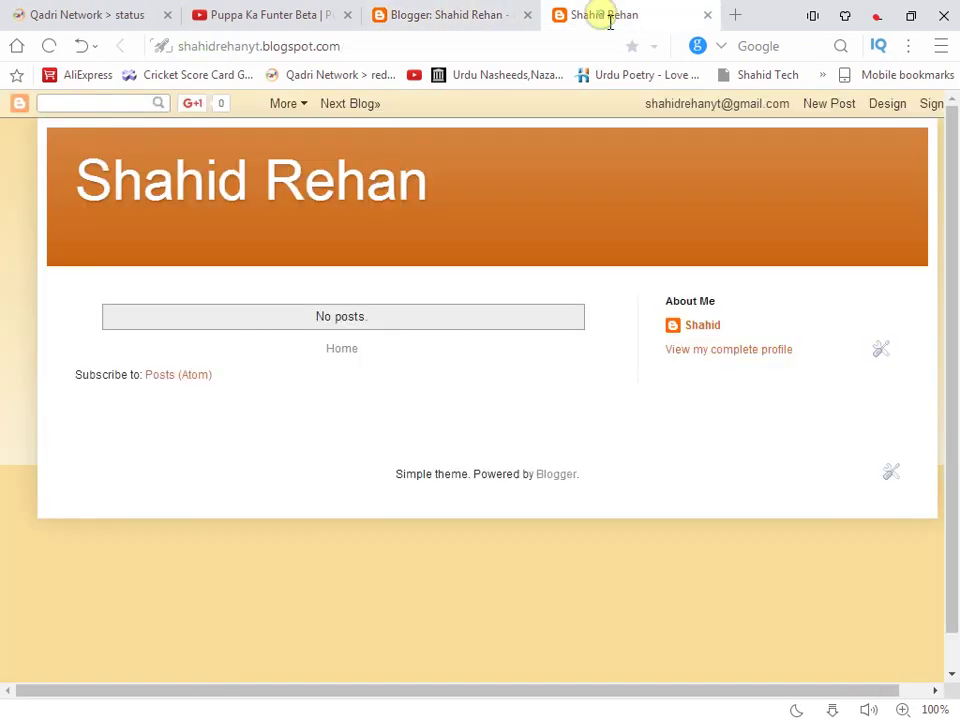
click(55, 46)
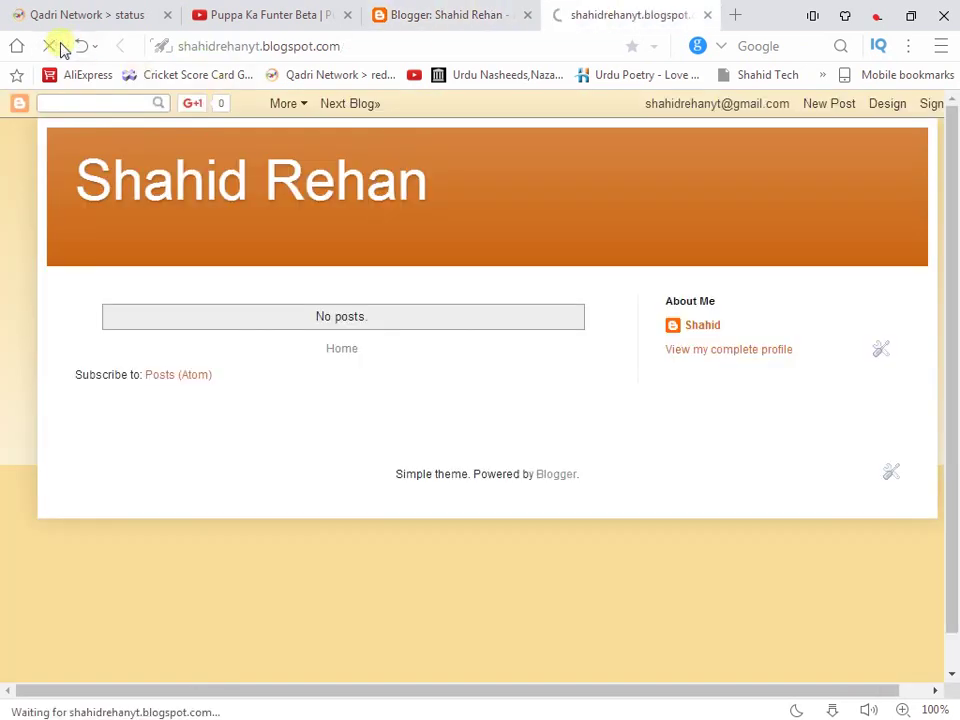